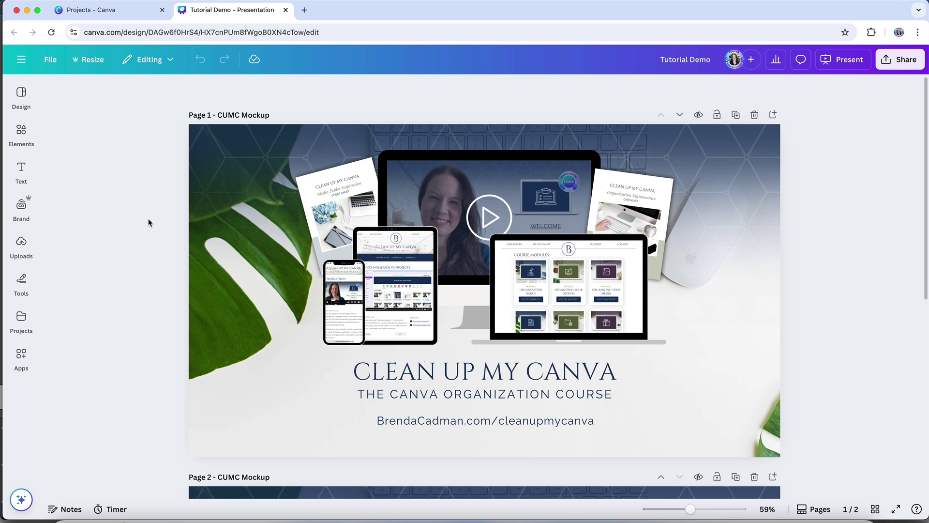
- Open the Share design panel from the top-right Share button of Tutorial Demo
left_click(904, 59)
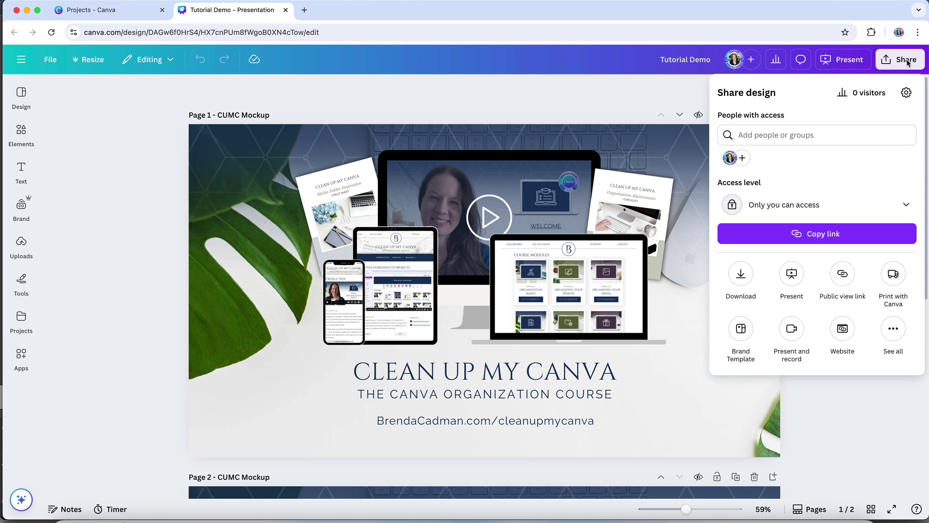
- Go to the presentation's Download settings and set the file type to PNG
left_click(741, 274)
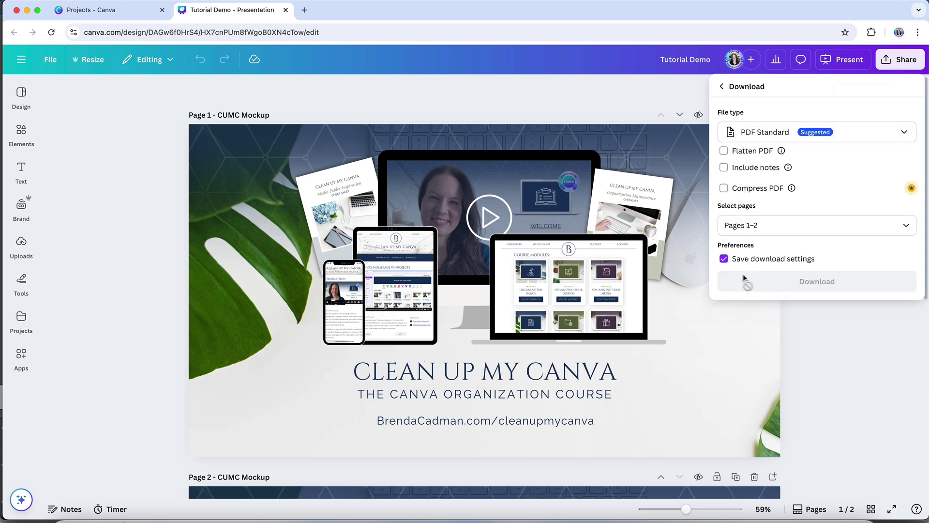
left_click(864, 140)
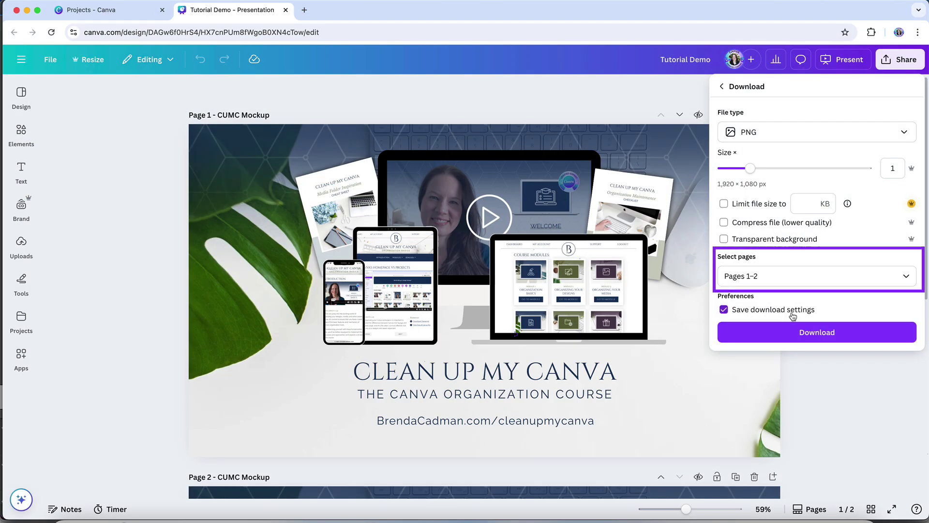
- Switch the download file type to JPG to view its quality options, then to PDF Standard
left_click(807, 136)
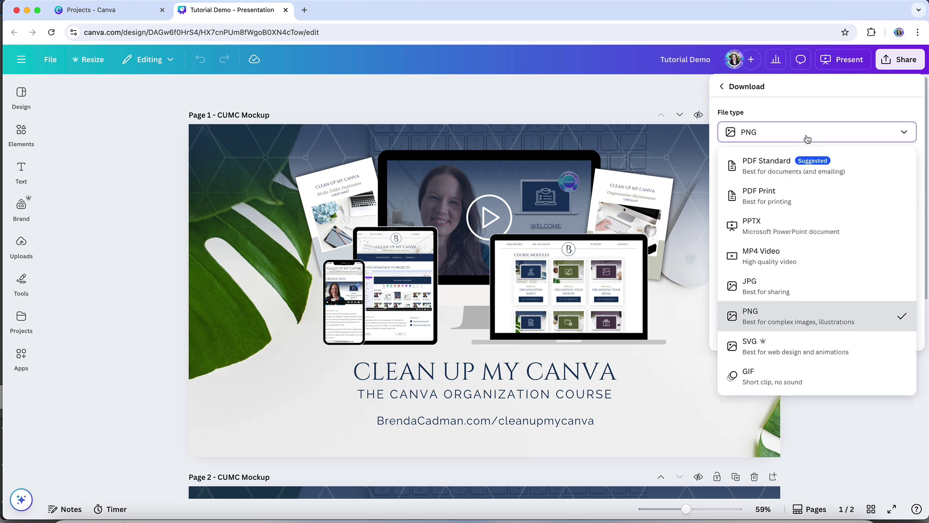
left_click(758, 287)
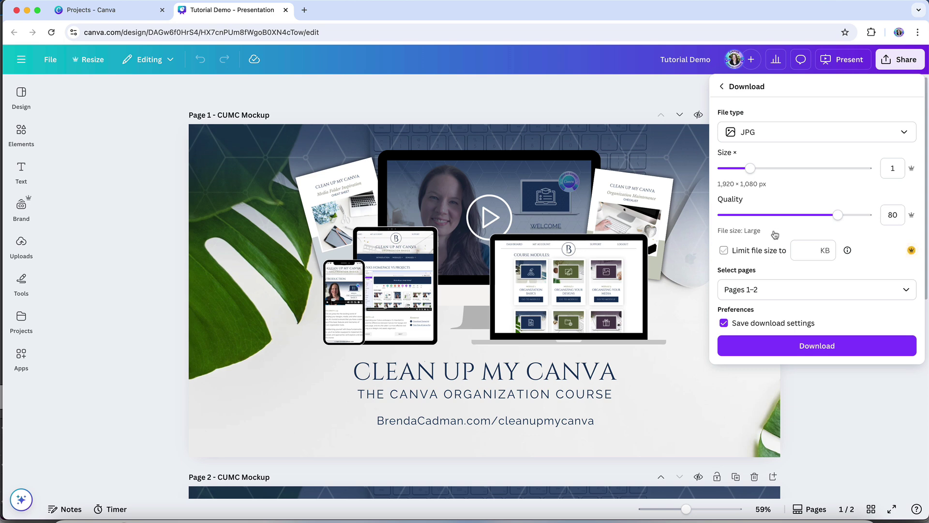
left_click(789, 138)
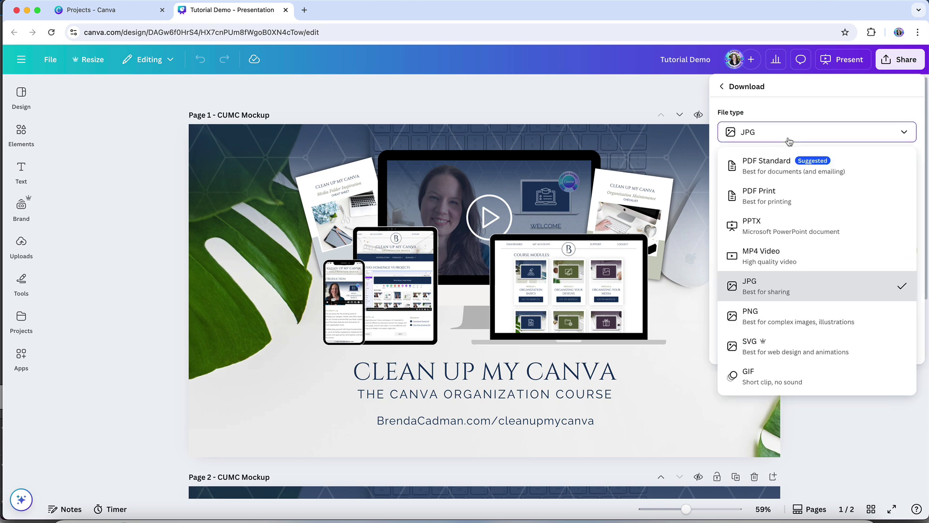
left_click(769, 164)
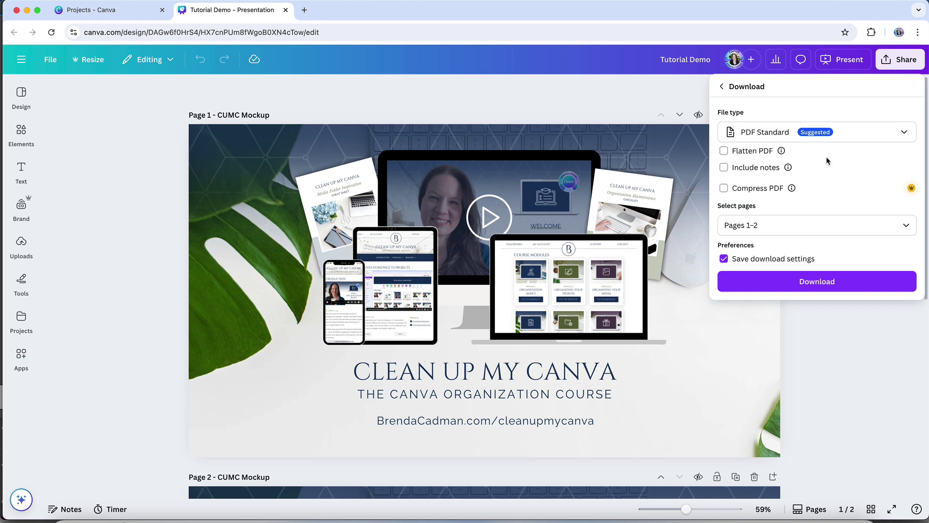
- Change the download file type to PDF Print, revealing crop marks and colour profile options
left_click(823, 132)
left_click(821, 198)
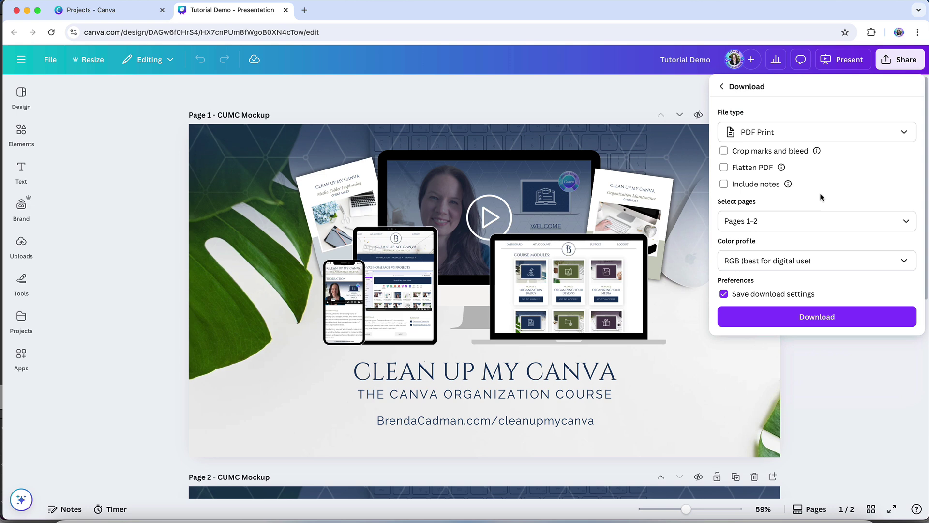
- Try SVG and then PPTX as the presentation's download file type
left_click(828, 137)
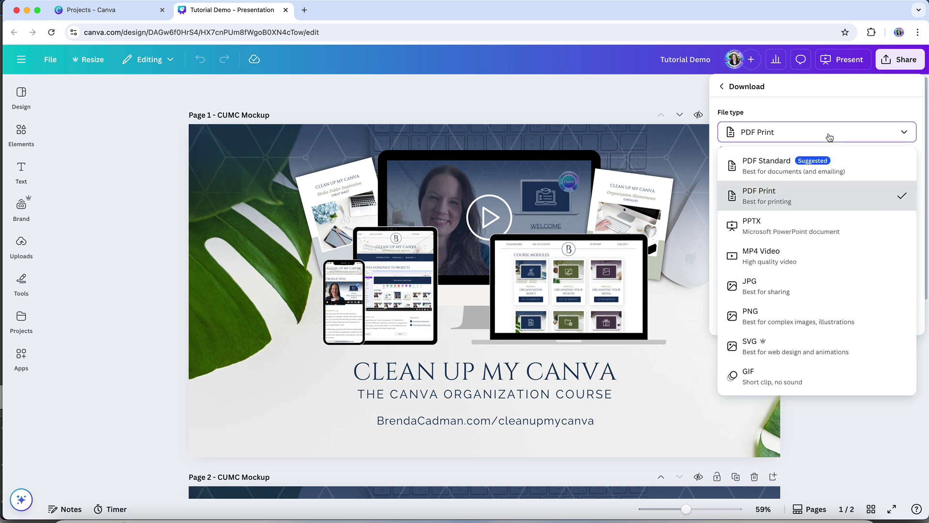
left_click(780, 348)
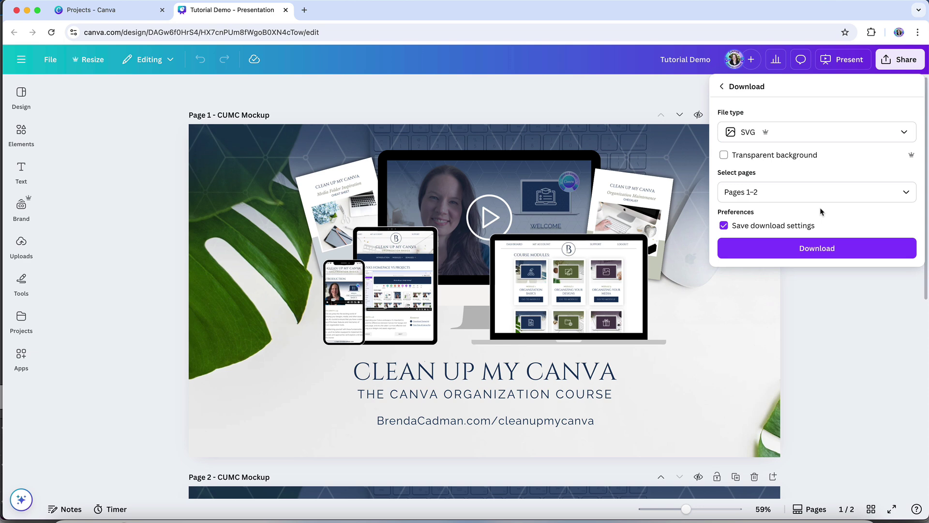
left_click(821, 136)
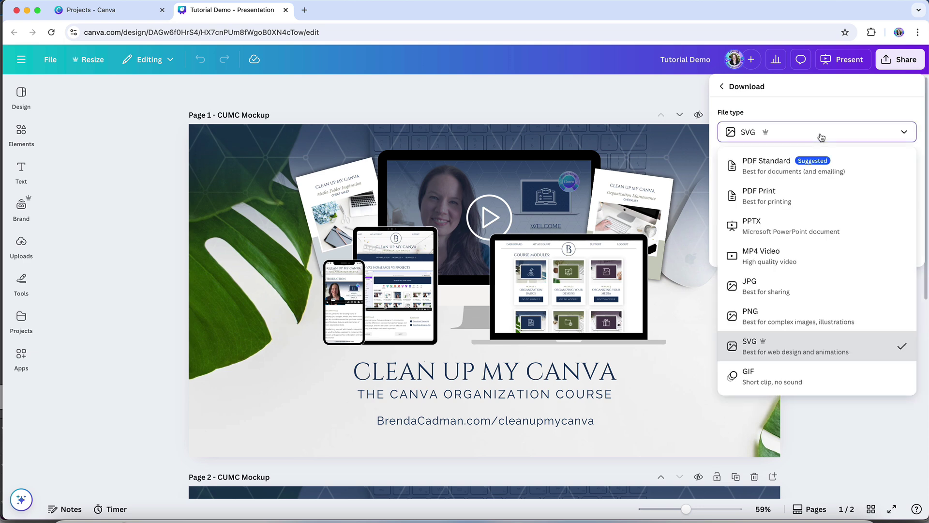
left_click(789, 233)
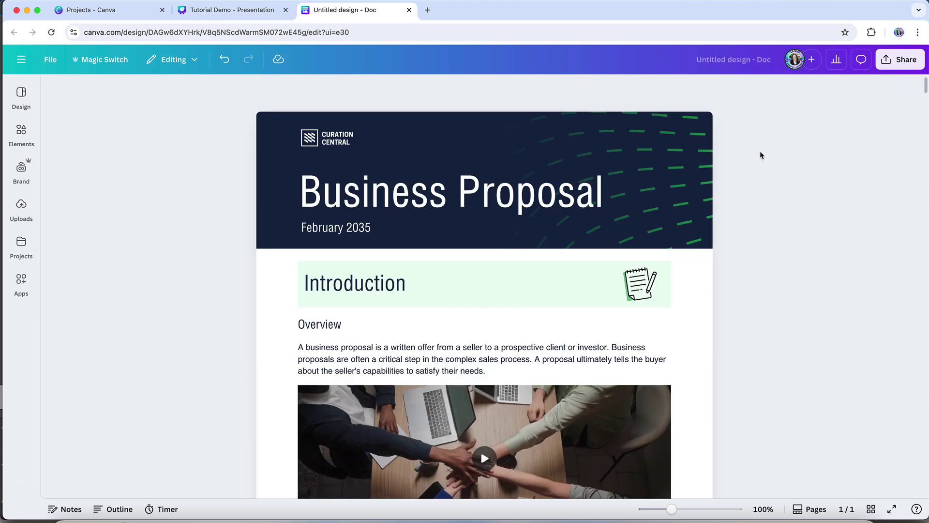
- From Share > Download, check the file types, keep PDF Standard and download the Business Proposal doc
left_click(894, 61)
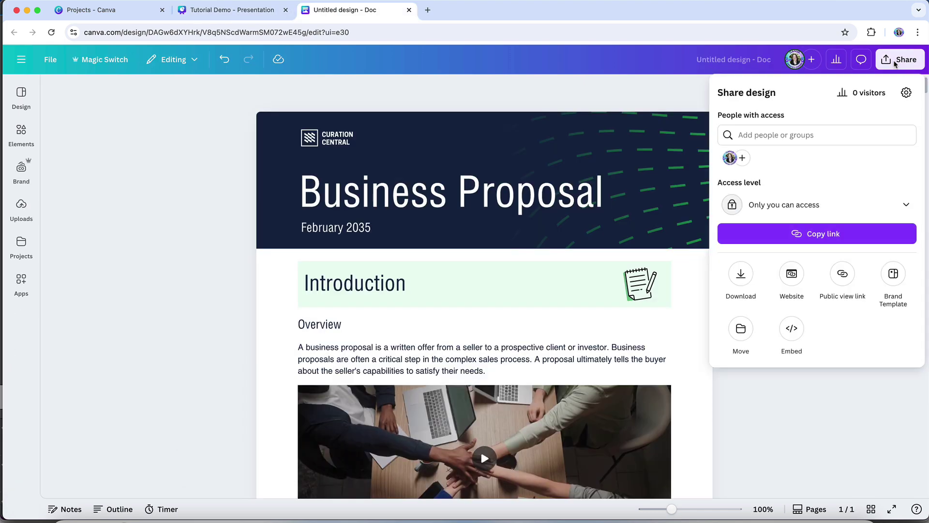
left_click(740, 274)
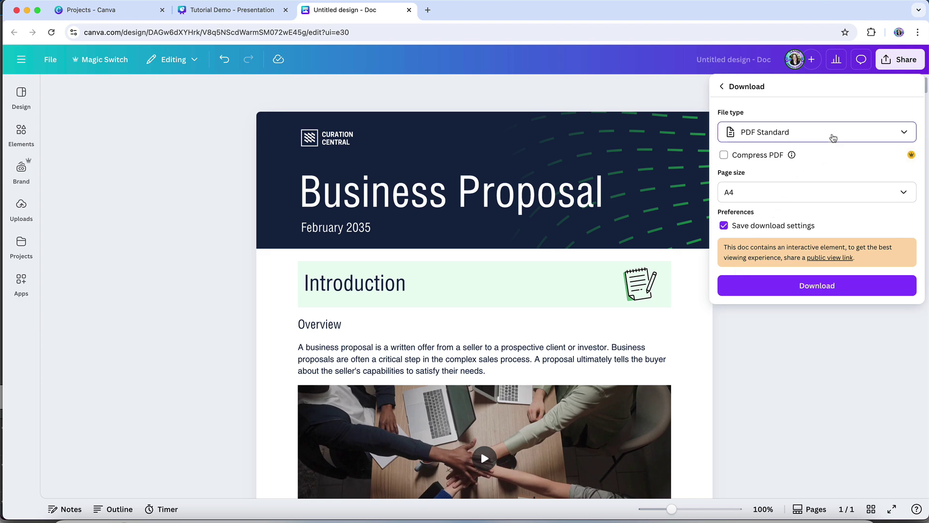
left_click(832, 137)
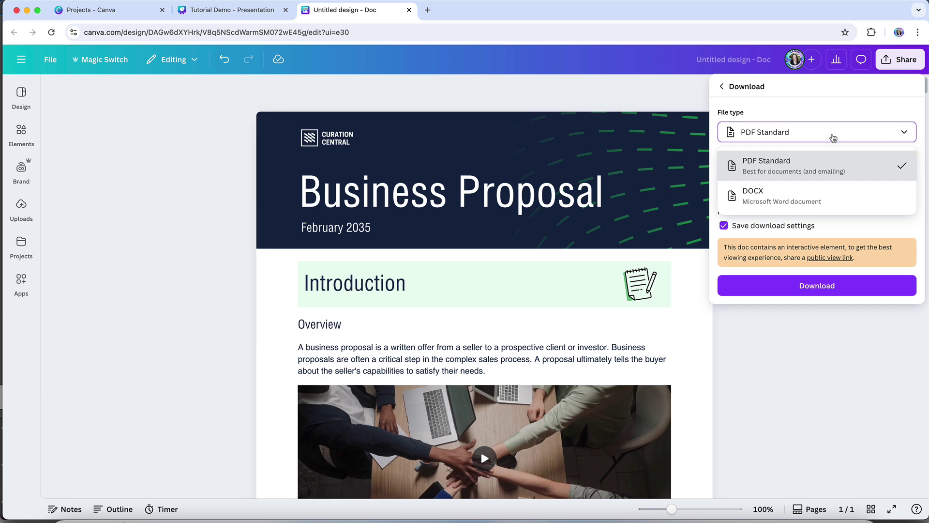
left_click(832, 138)
left_click(837, 290)
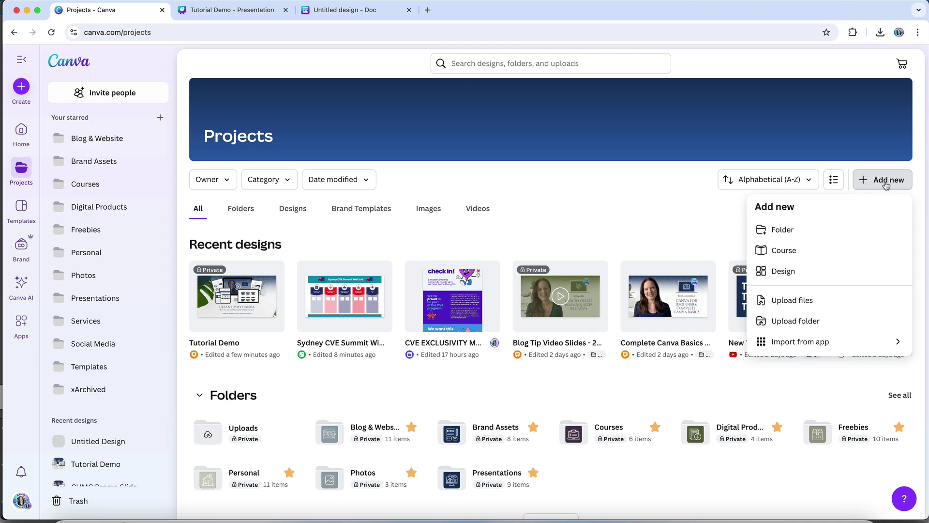
- Upload Untitled design.pdf and select its team photo, paragraph and Overview text to confirm they're editable
left_click(828, 300)
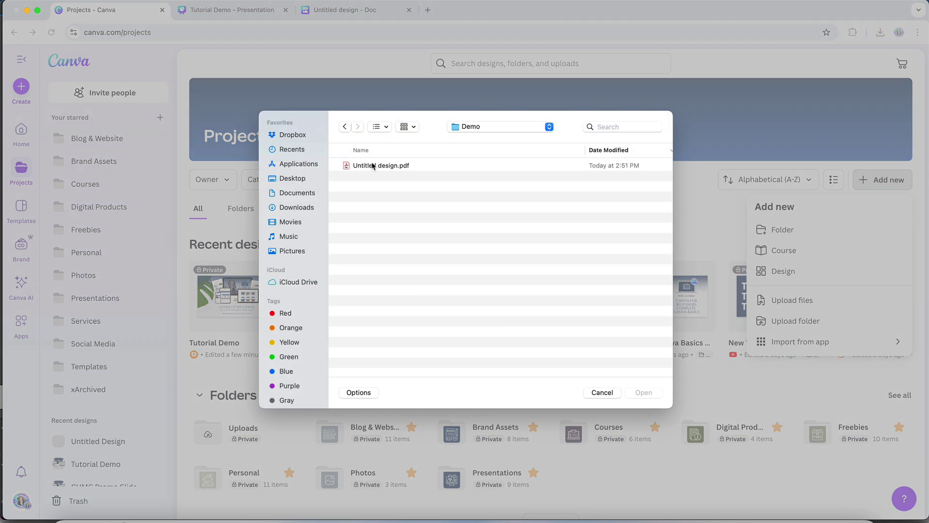
double_click(372, 165)
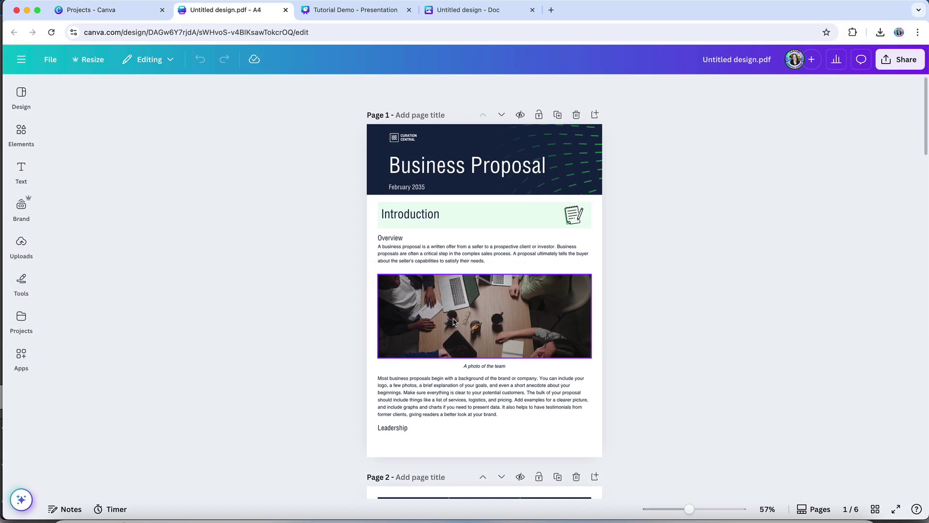
left_click(507, 324)
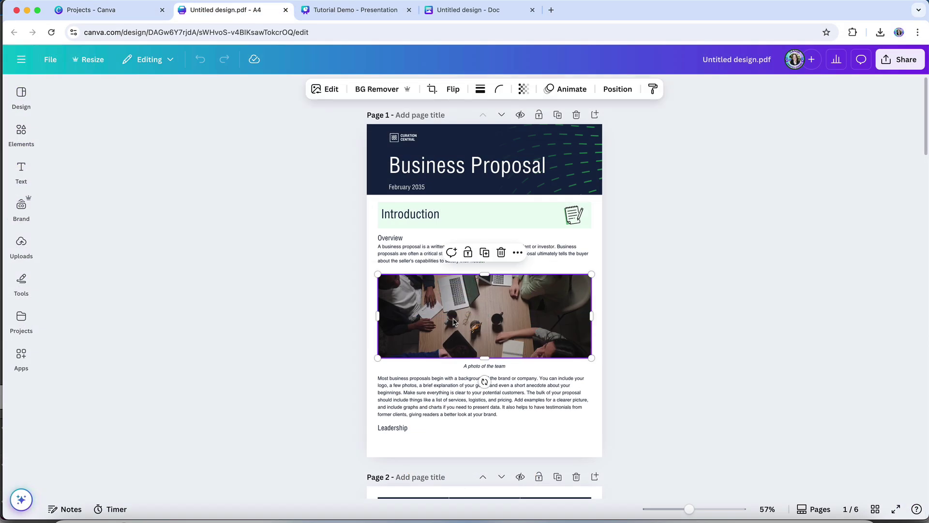
left_click(529, 387)
left_click(520, 248)
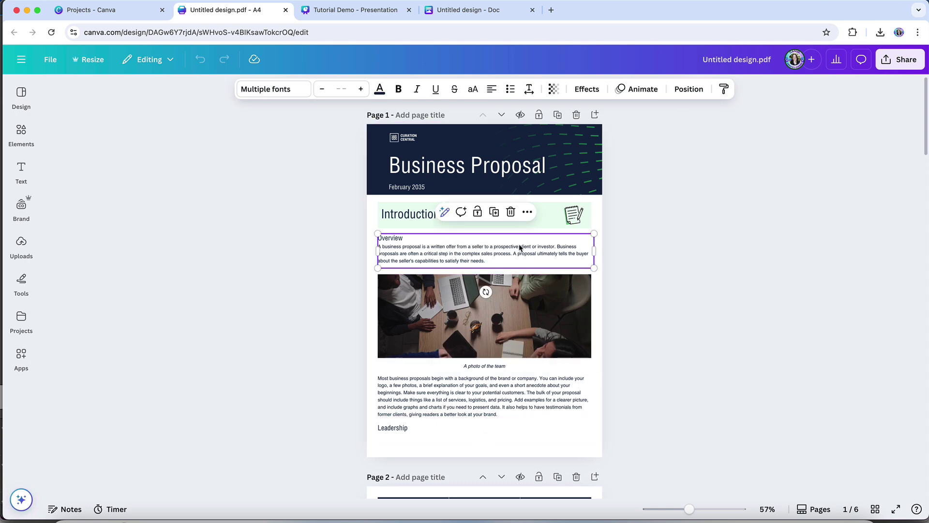
scroll(519, 248, "down", 6)
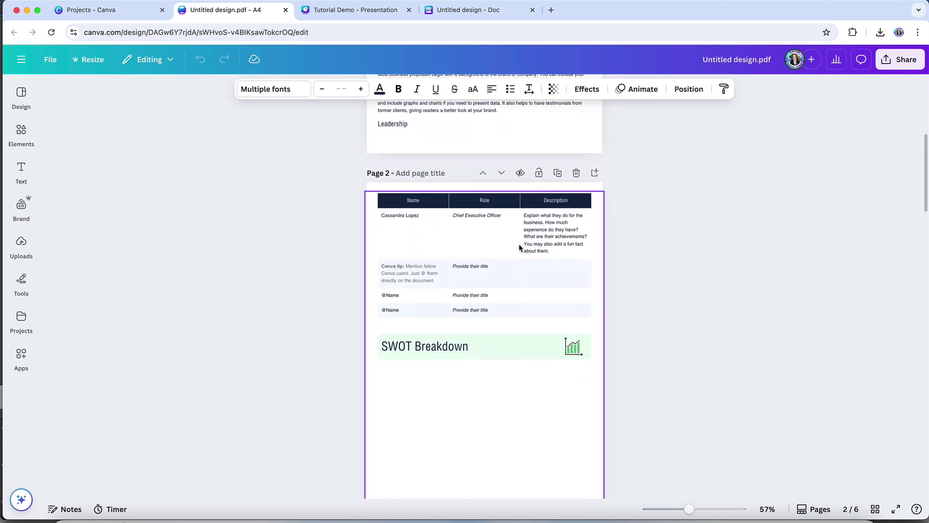
scroll(519, 248, "up", 6)
left_click(662, 215)
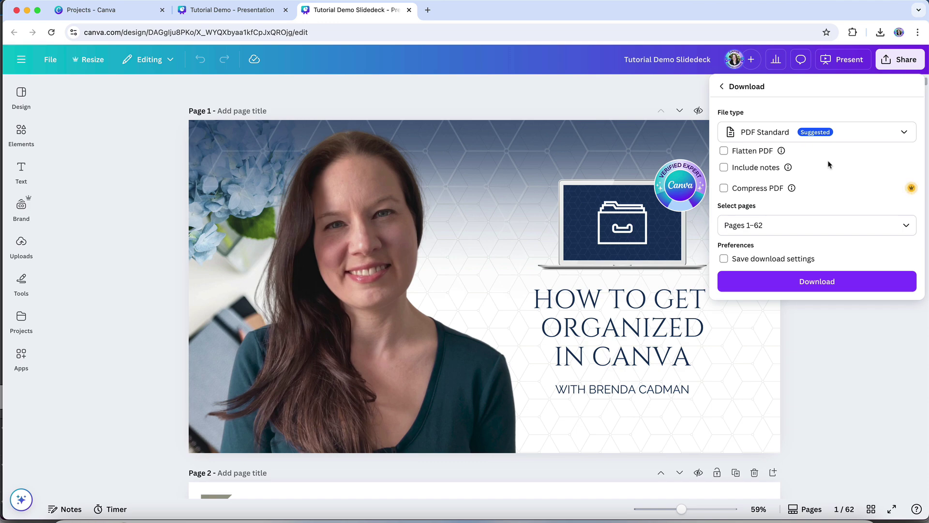
- Close the Tutorial Demo Slidedeck tab with Cmd+W, returning to the Tutorial Demo presentation
key("super+w")
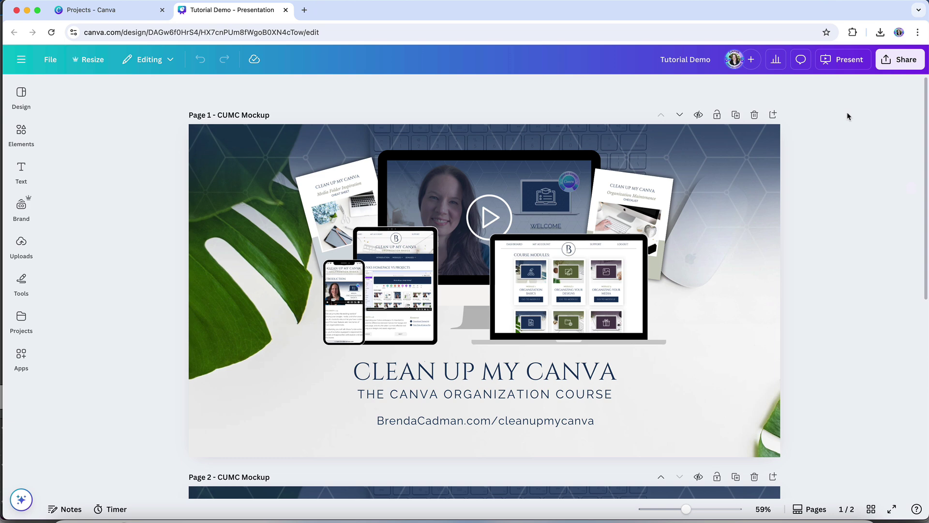
- Open the Share panel and expand the 'Only you can access' access-level dropdown
left_click(900, 64)
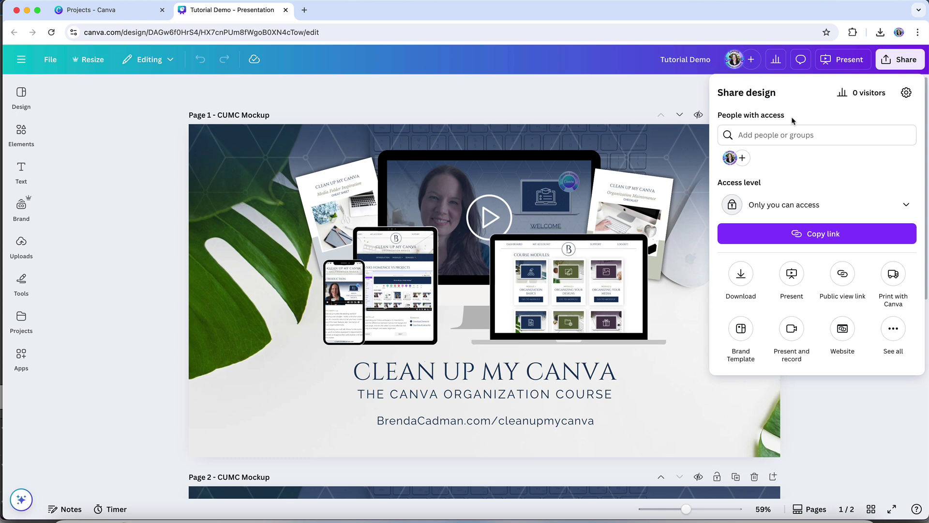
left_click(901, 207)
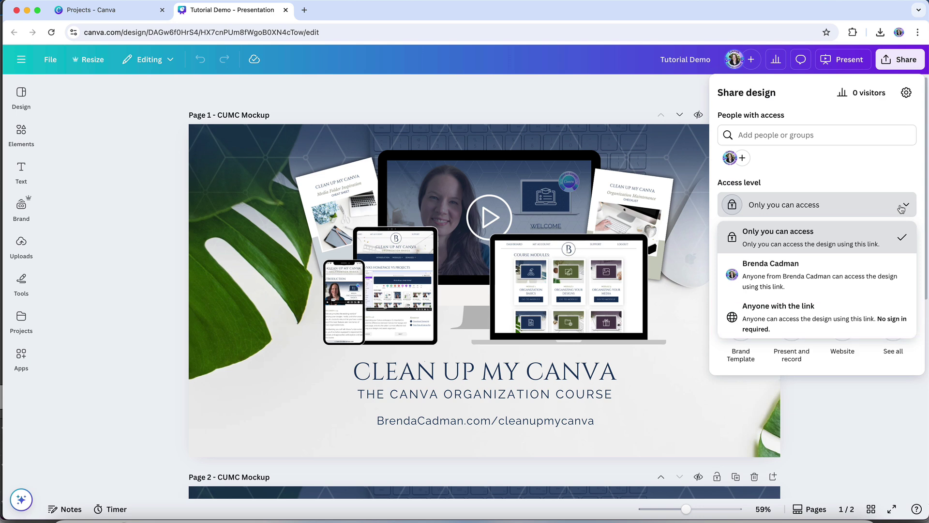
- Pick 'Anyone with the link' and browse its Can edit, Can comment and Can view permissions
left_click(850, 323)
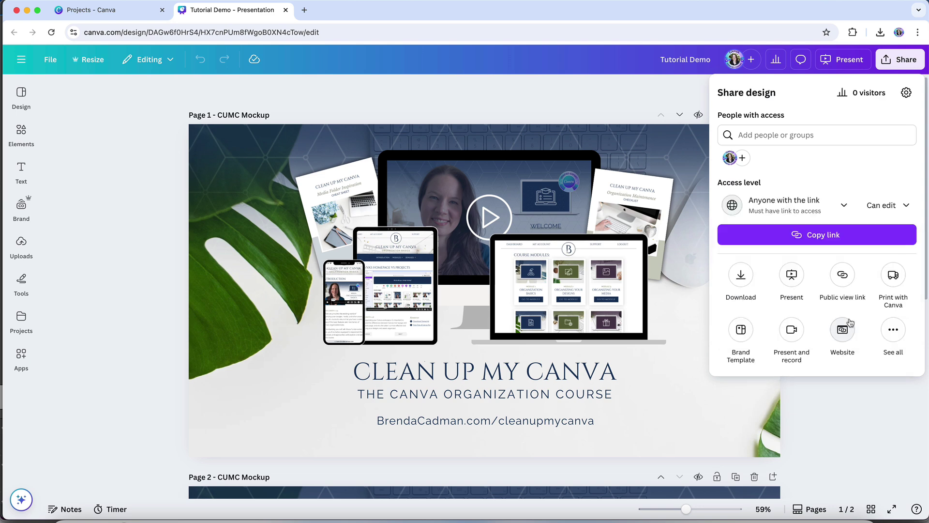
left_click(907, 209)
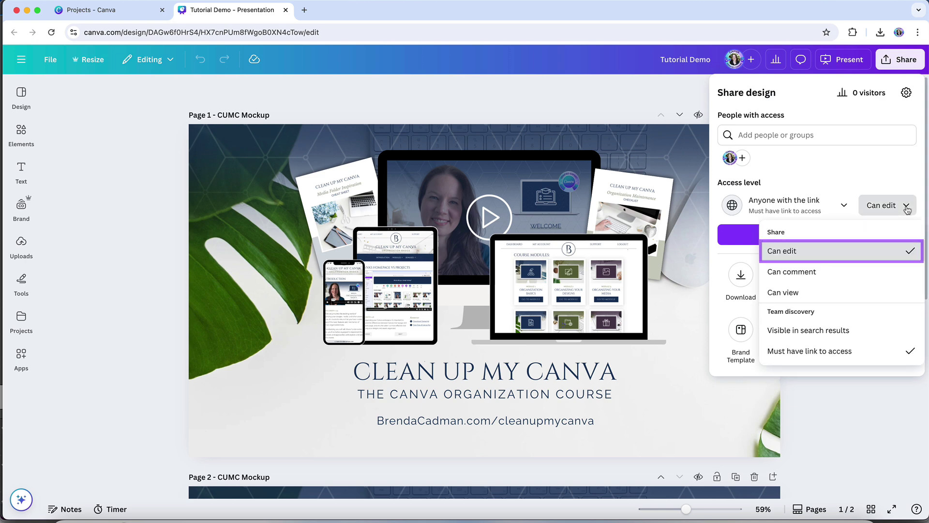
key("Down")
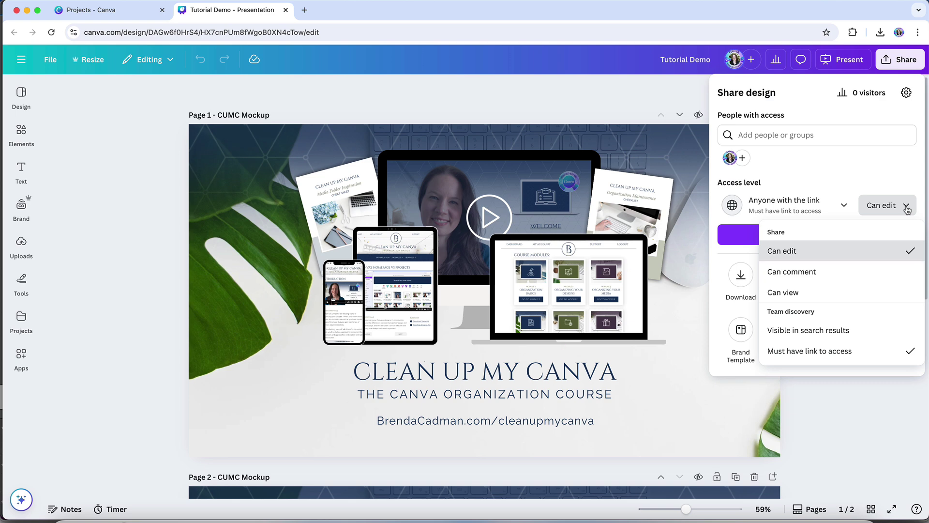
key("Down")
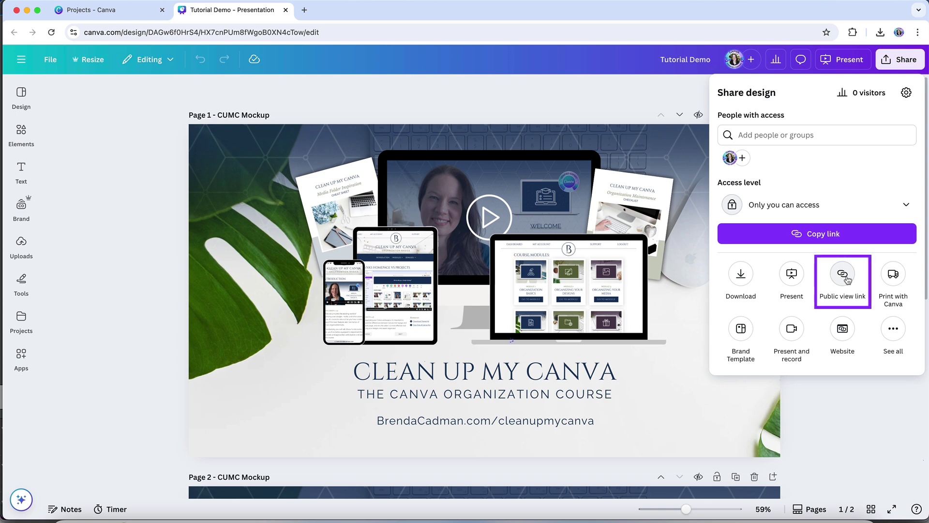
- Create a live public view-only link for Tutorial Demo, then add a second public view link
left_click(845, 279)
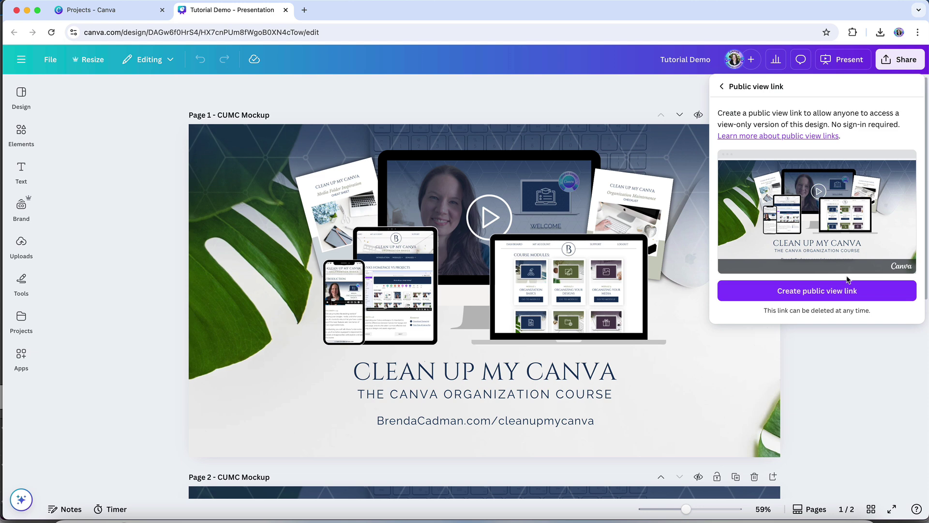
left_click(821, 292)
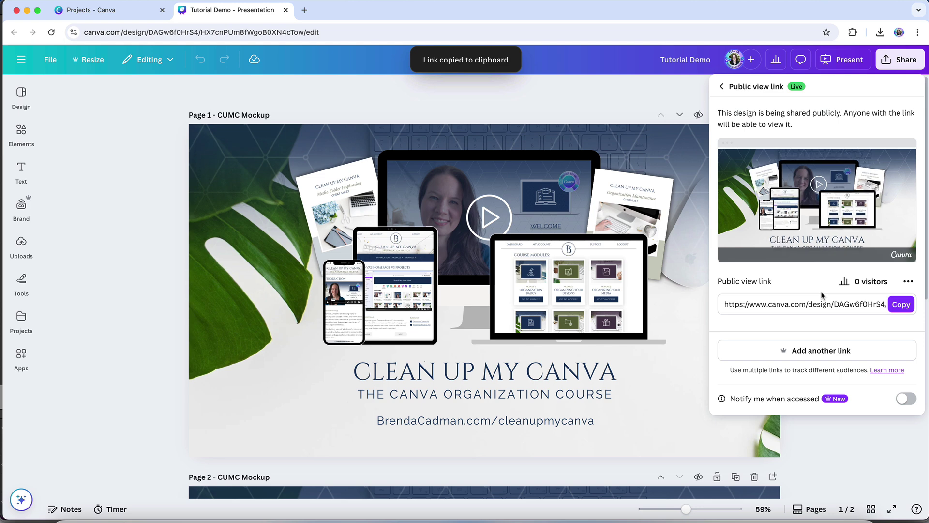
key("Tab")
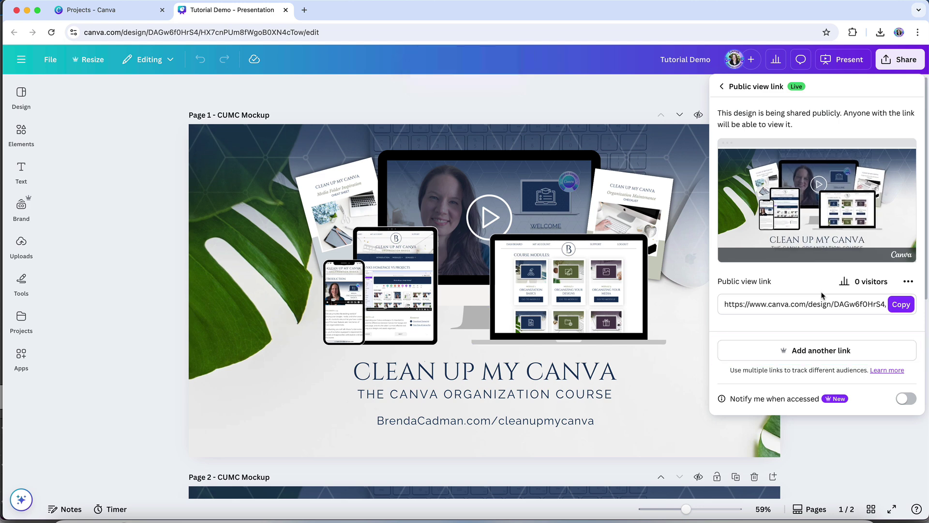
left_click(823, 352)
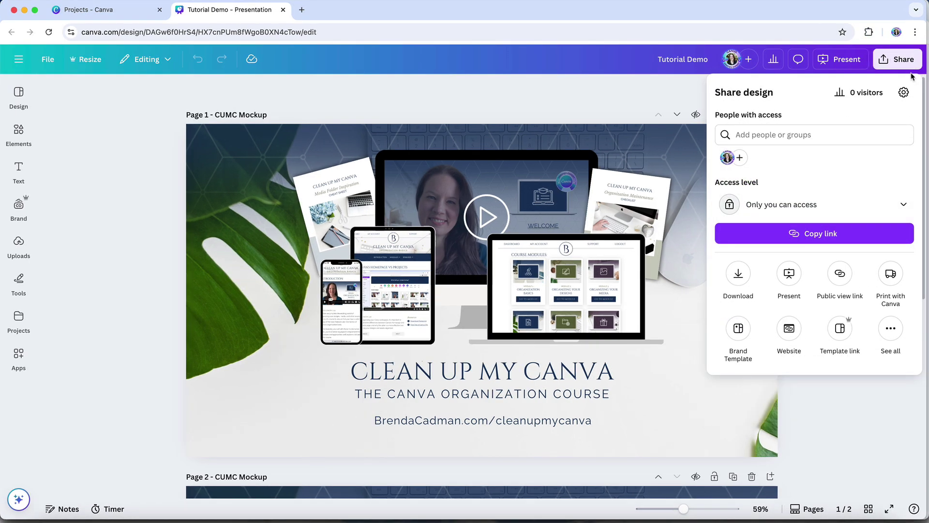
left_click(893, 334)
scroll(739, 321, "down", 3)
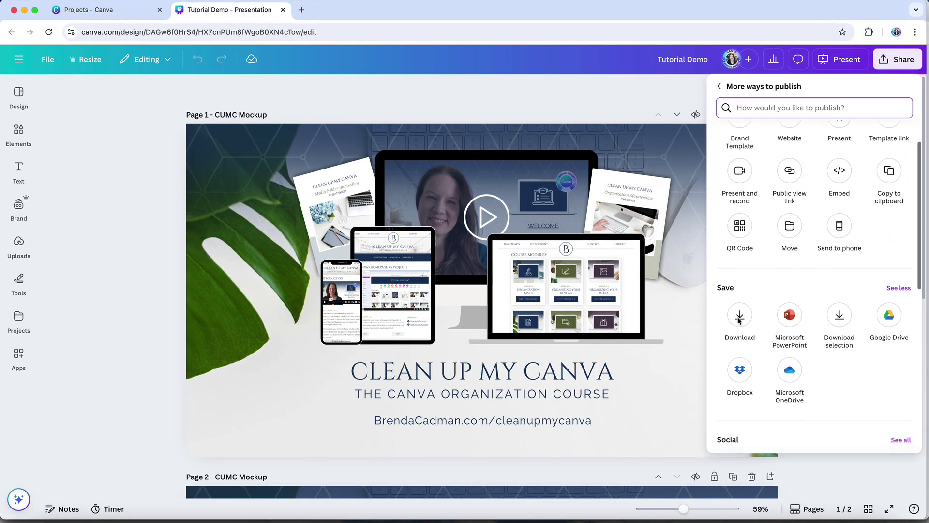
scroll(739, 321, "down", 5)
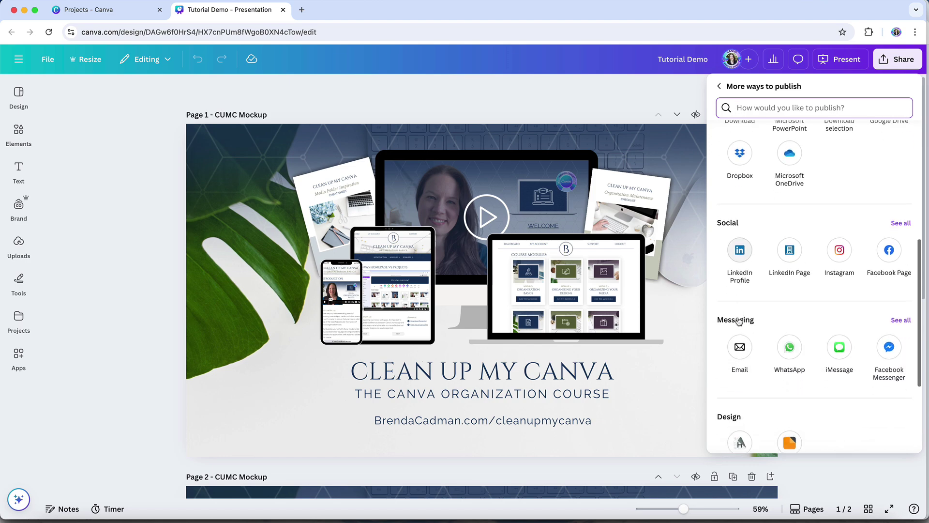
scroll(739, 320, "up", 10)
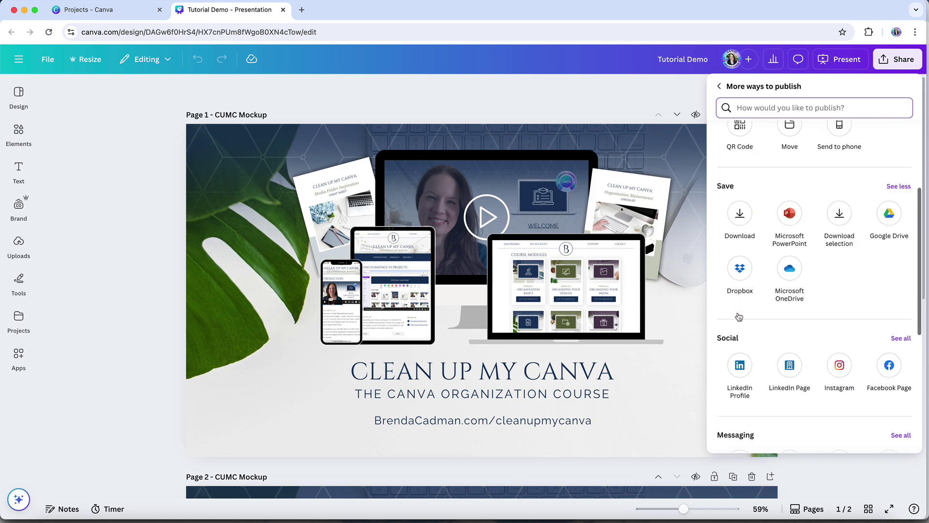
left_click(905, 62)
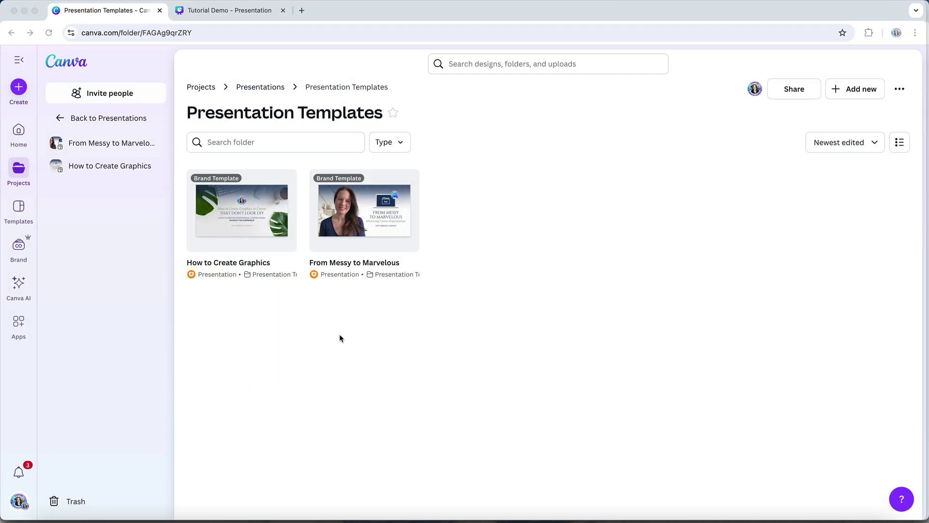
left_click(349, 207)
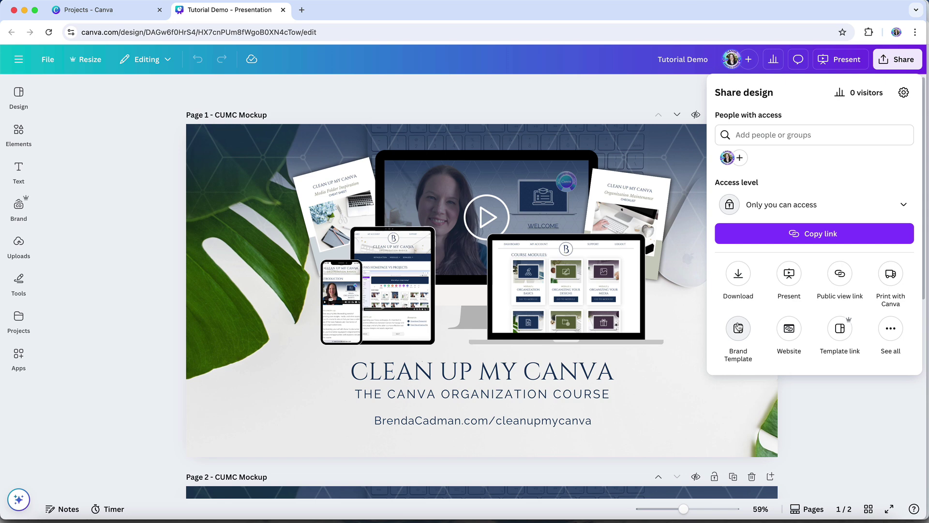
- Open See all publishing options, briefly try Brand Template, then reopen Share and show all options
left_click(890, 329)
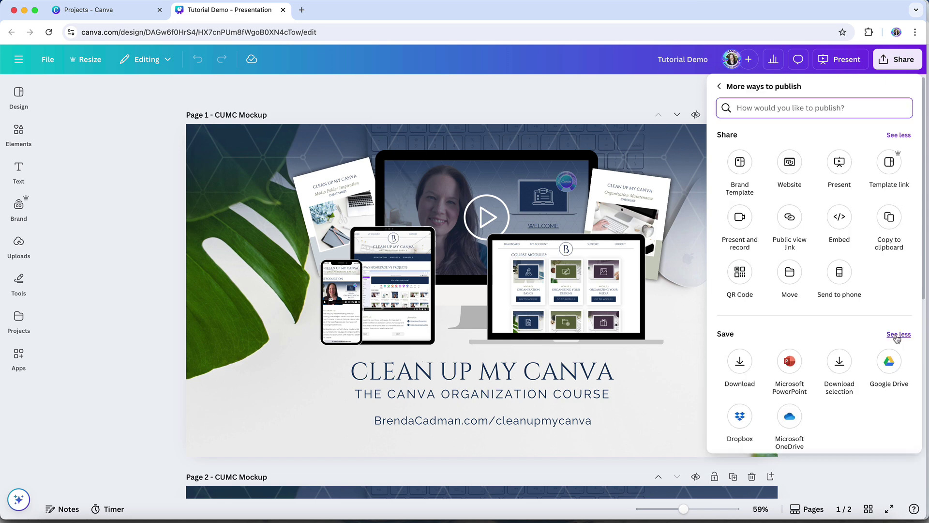
left_click(736, 165)
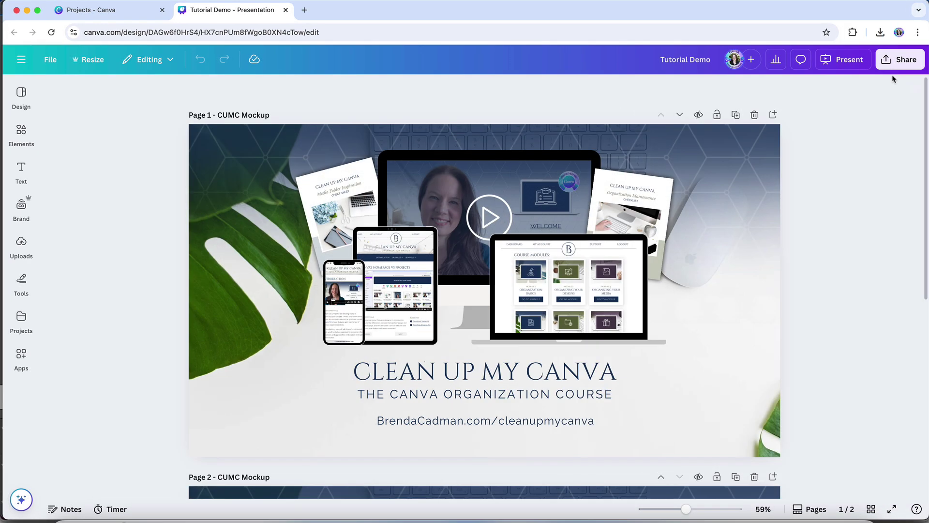
left_click(896, 59)
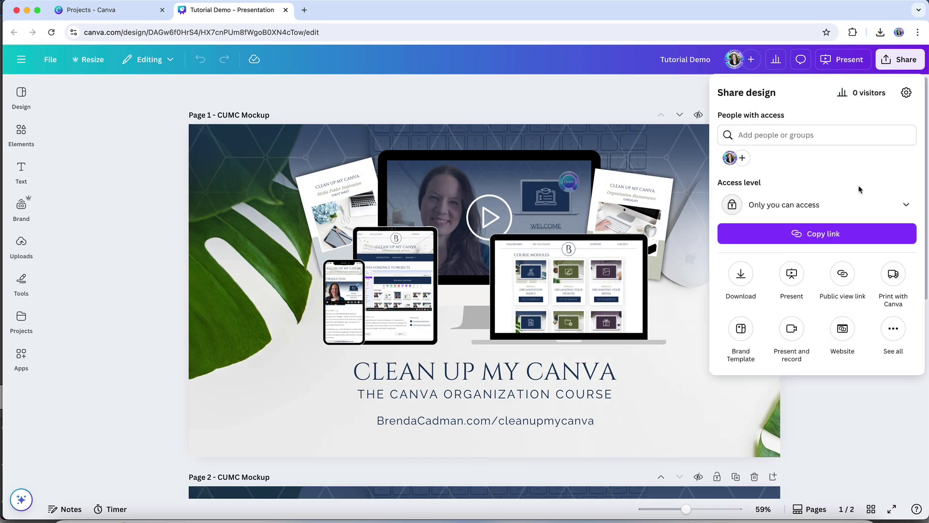
left_click(894, 338)
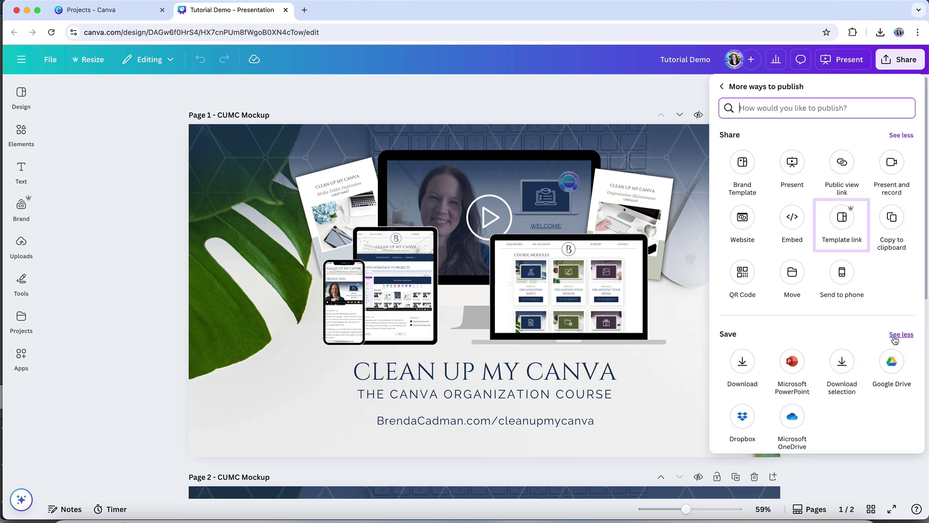
- Generate a template link for Tutorial Demo from the Template link option
left_click(841, 226)
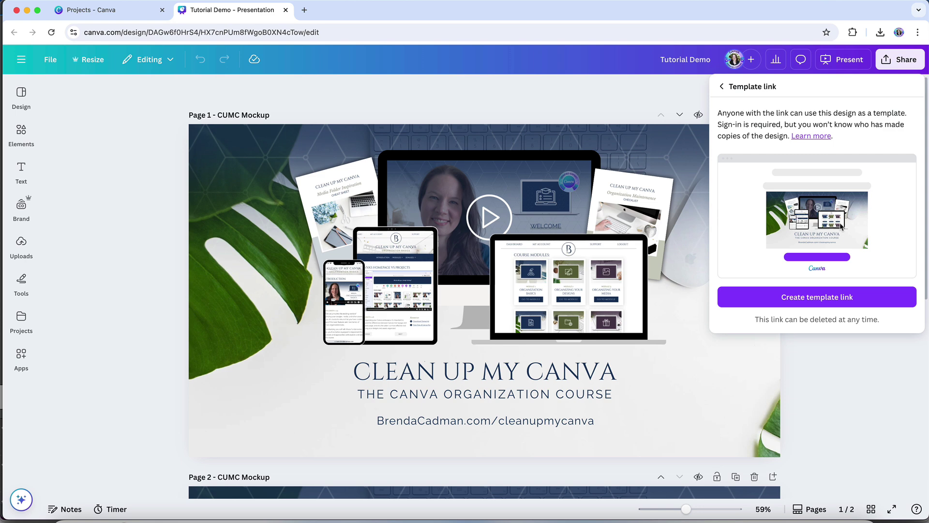
left_click(852, 303)
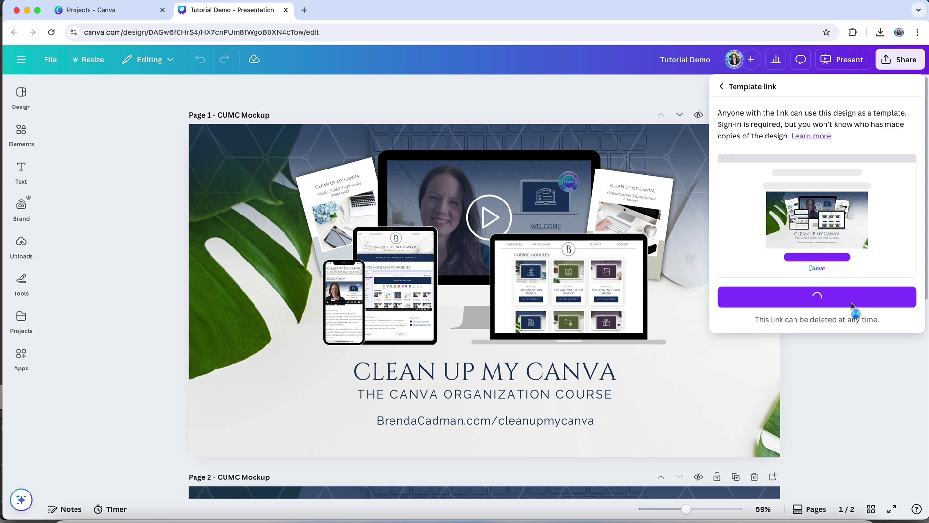